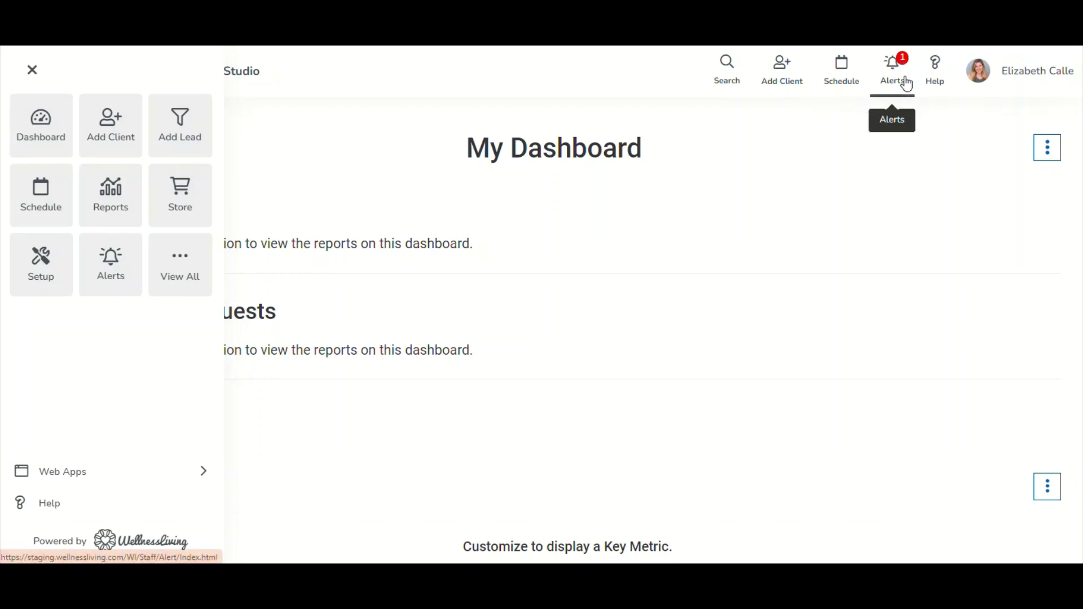
Show the Alerts panel with today's class and recurring event booking notifications over My Dashboard.
{"action": "left_click", "coordinate": [106, 287]}
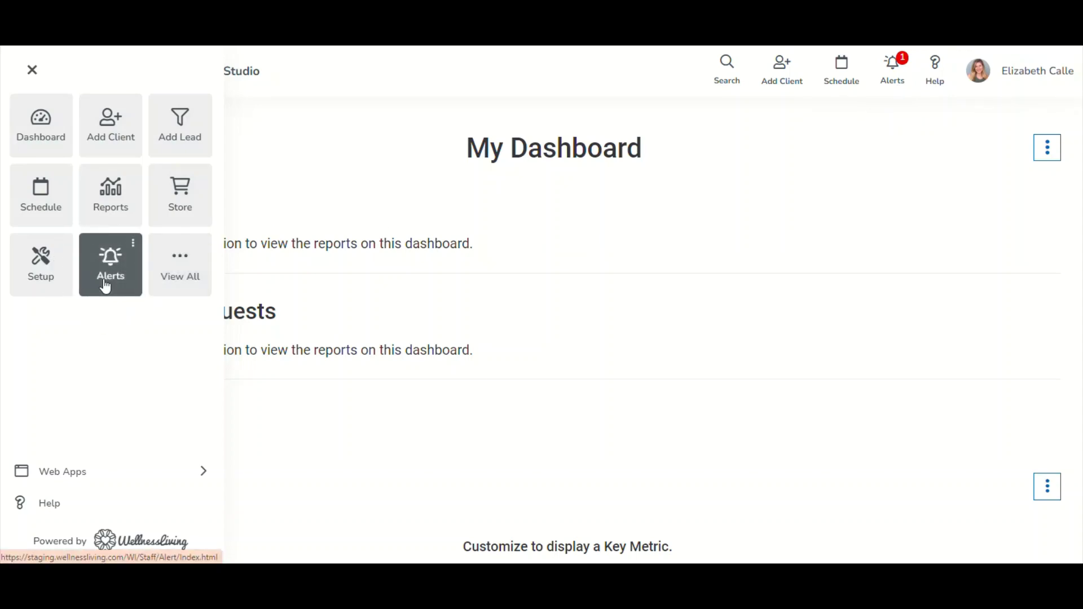
{"action": "left_click", "coordinate": [889, 89]}
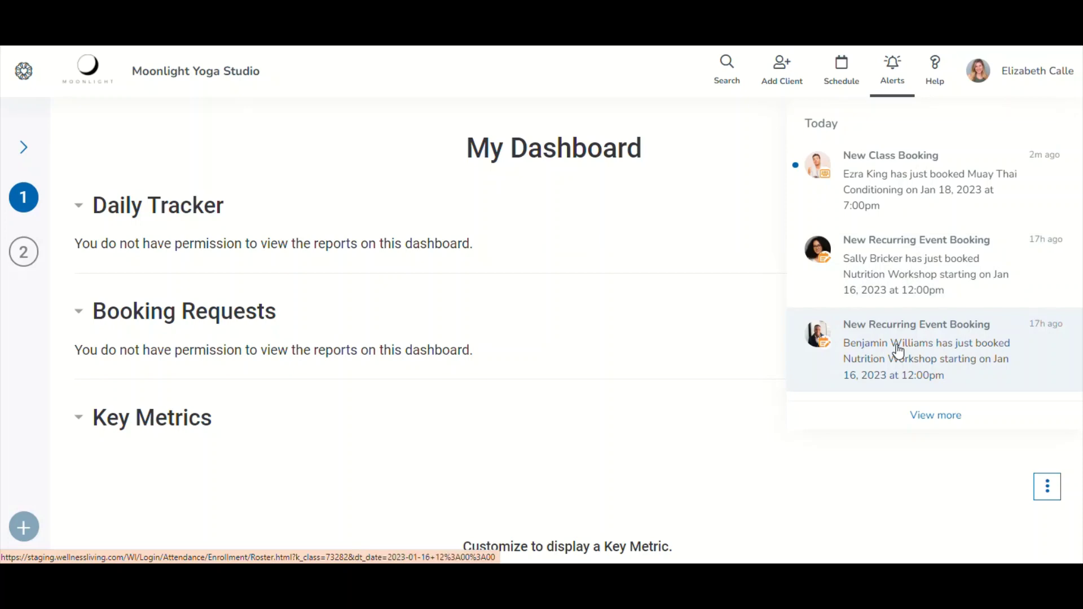
Expand the Alerts list to older bookings, collapse it back to today's three, and open the navigation menu.
{"action": "left_click", "coordinate": [943, 419]}
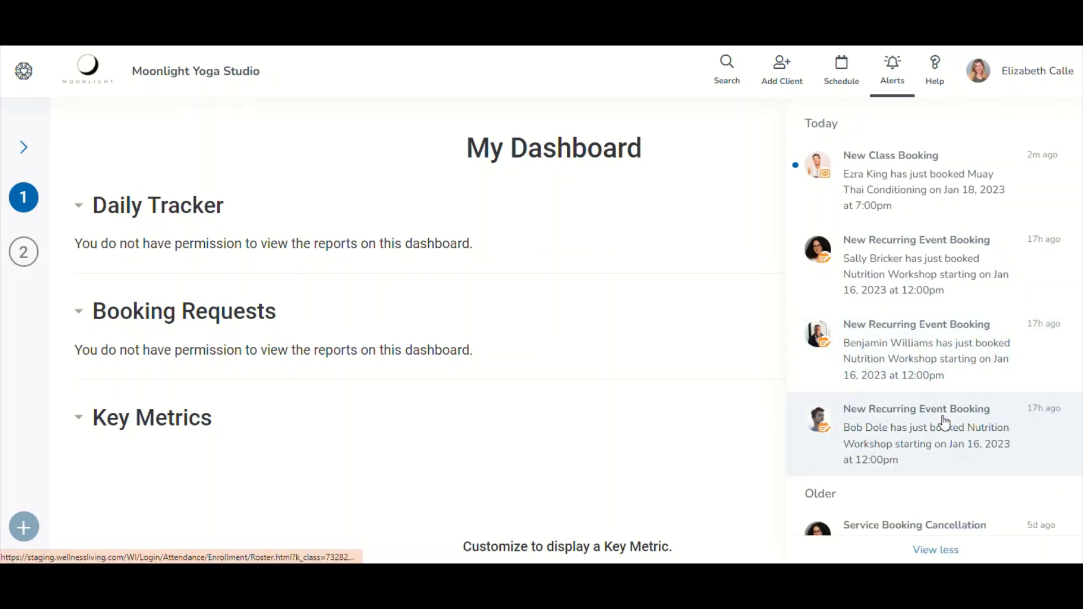
{"action": "scroll", "coordinate": [944, 368], "scroll_direction": "down", "scroll_amount": 5}
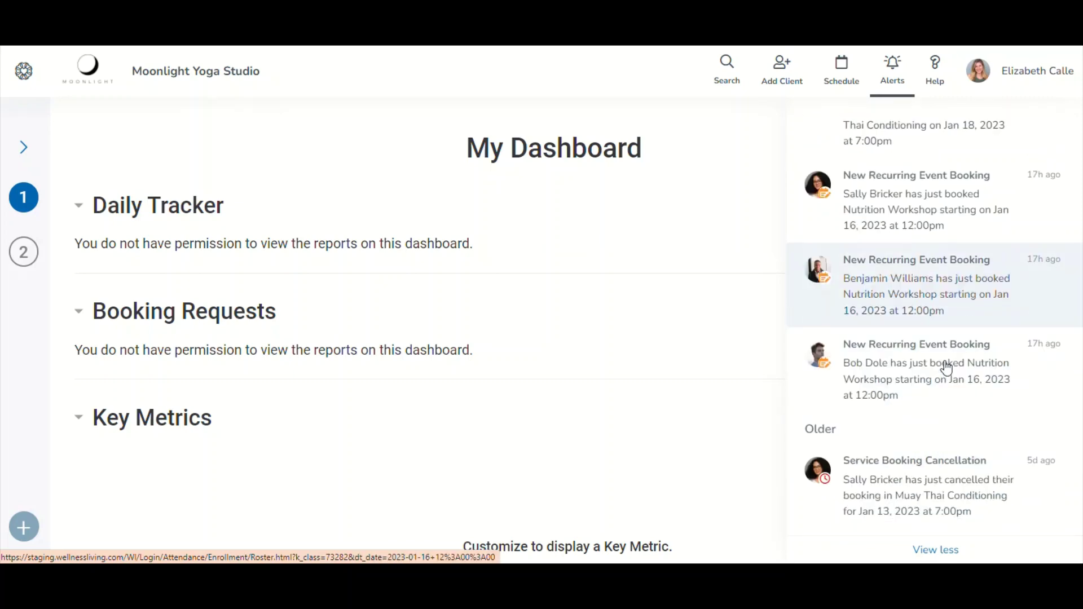
{"action": "left_click", "coordinate": [936, 551]}
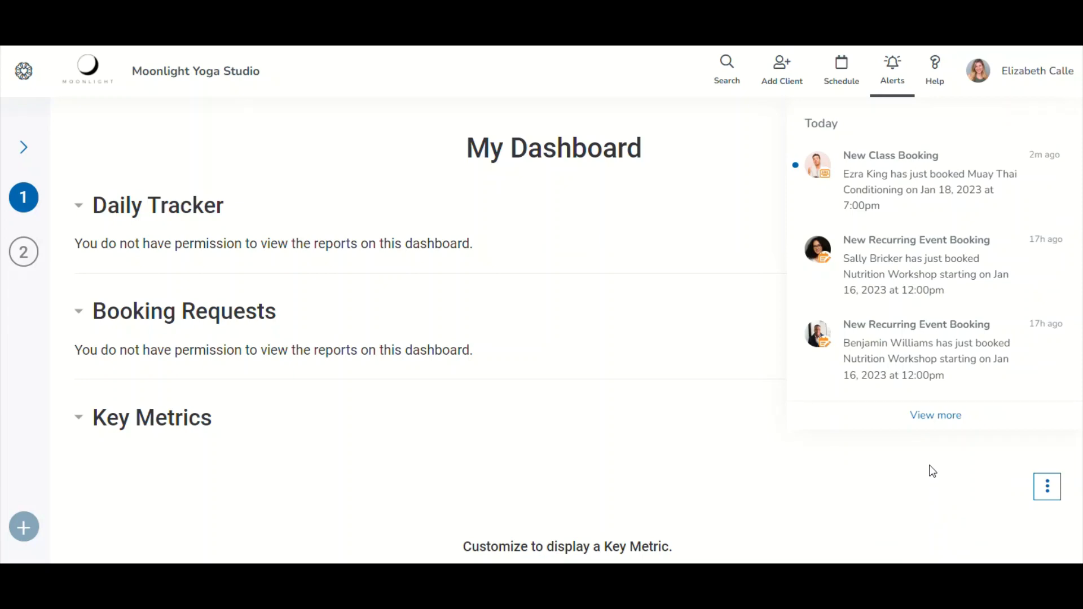
{"action": "left_click", "coordinate": [24, 71]}
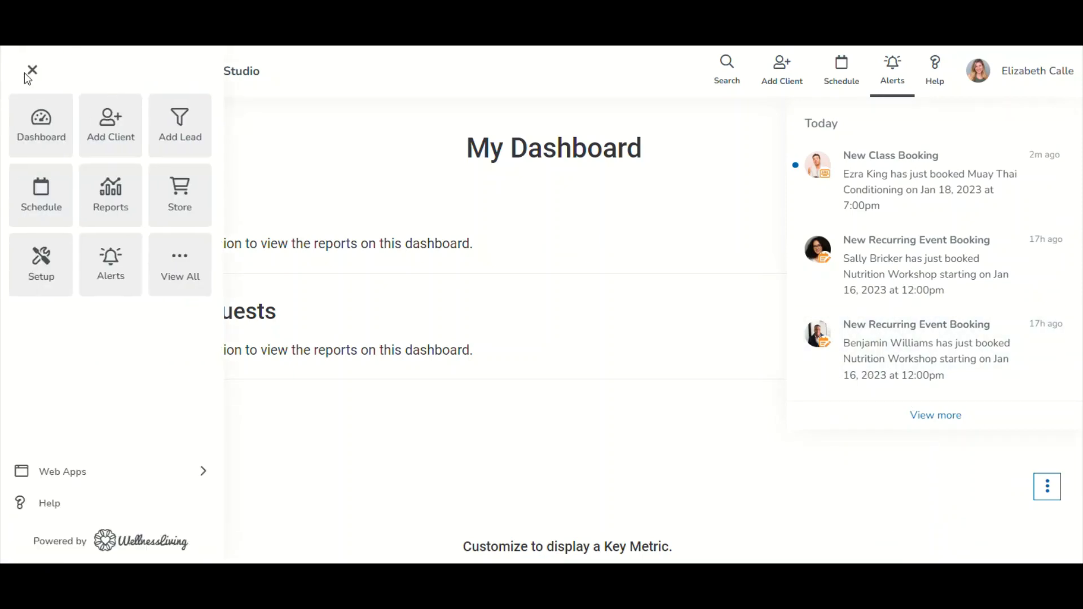
Go to Setup › Staff › Alerts from the navigation panel's Alerts tile.
{"action": "left_click", "coordinate": [128, 280]}
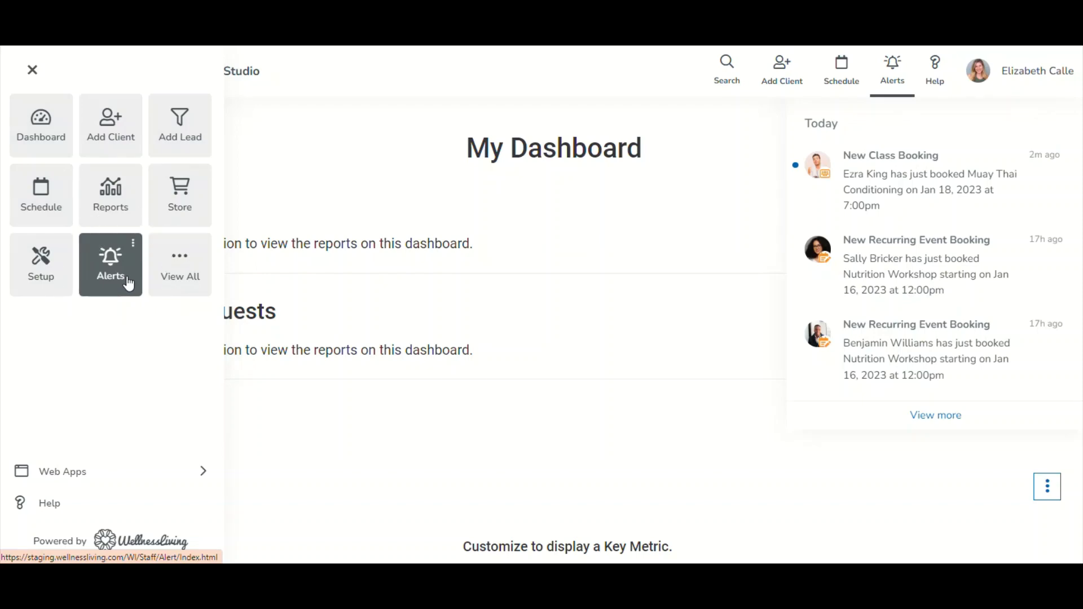
{"action": "left_click", "coordinate": [125, 276]}
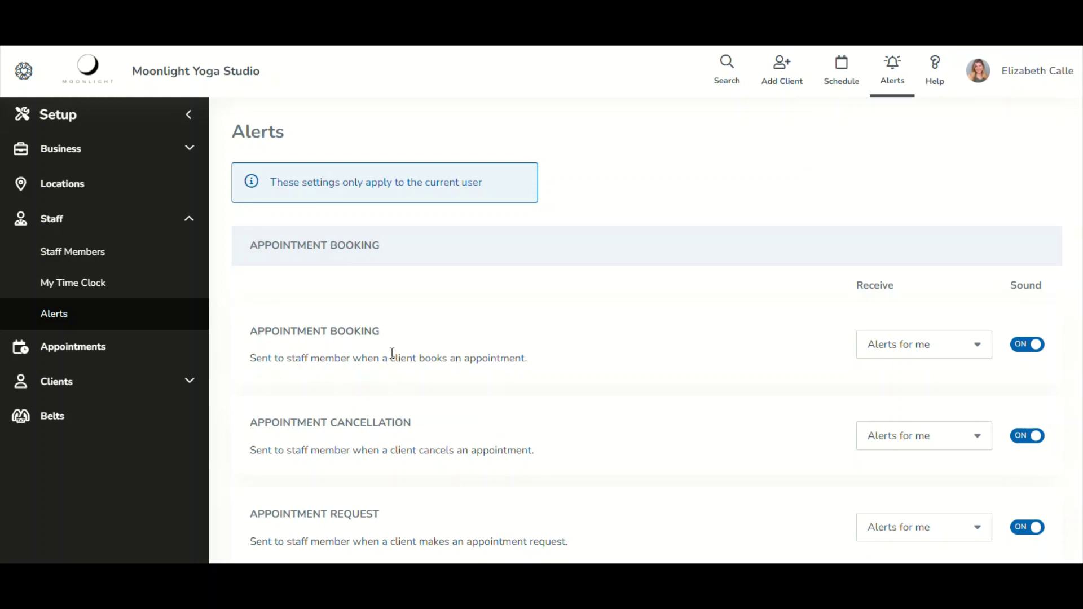
{"action": "left_click", "coordinate": [902, 89]}
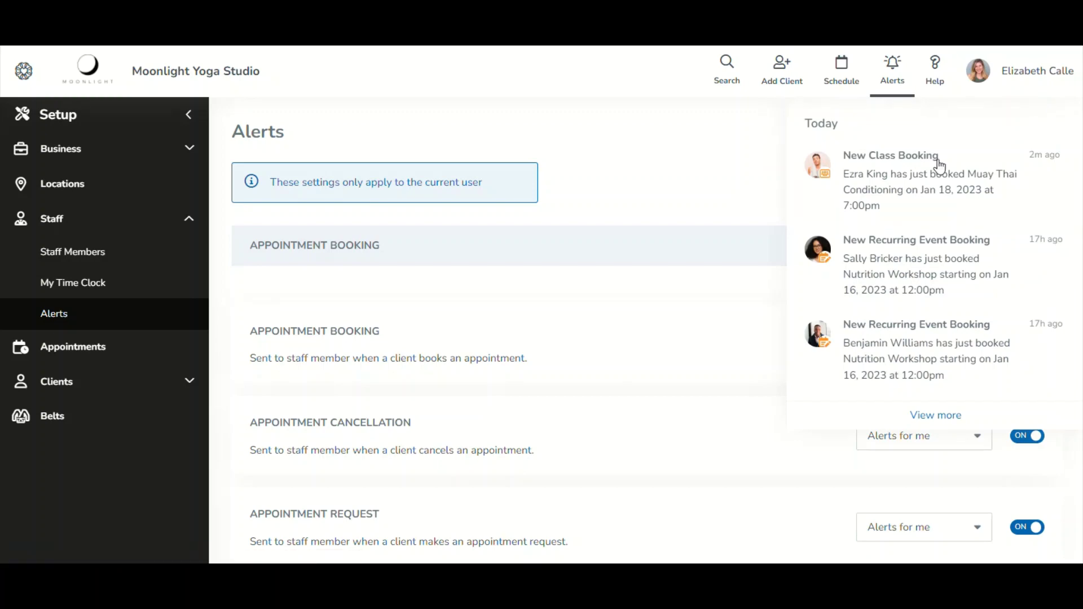
{"action": "left_click", "coordinate": [845, 185]}
{"action": "left_click", "coordinate": [854, 183]}
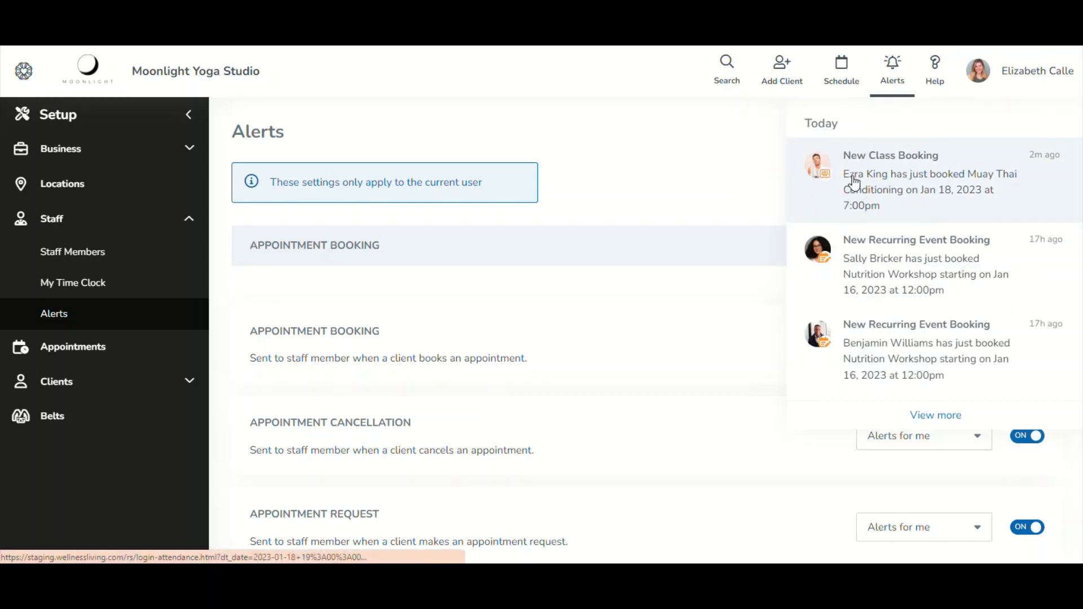
{"action": "left_click", "coordinate": [1003, 181]}
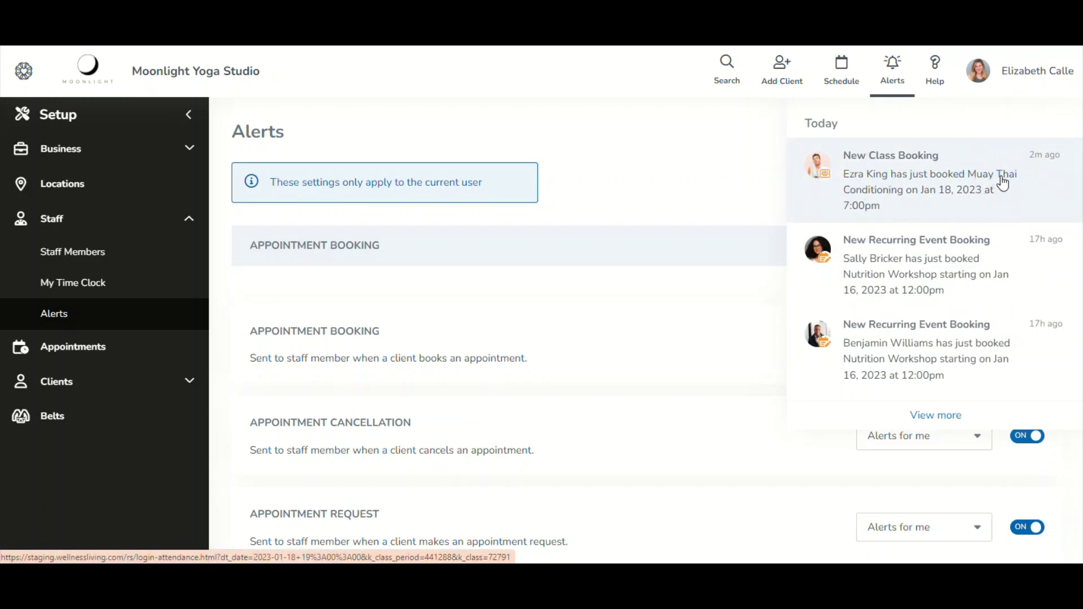
{"action": "left_click", "coordinate": [939, 195]}
{"action": "left_click", "coordinate": [874, 219]}
{"action": "left_click", "coordinate": [18, 78]}
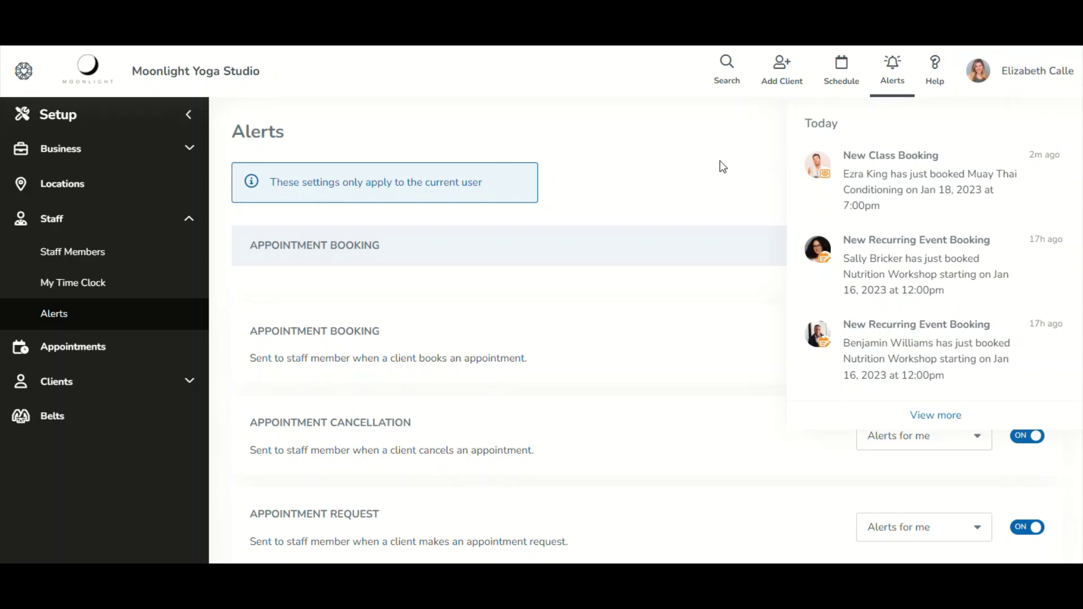
{"action": "left_click", "coordinate": [895, 81]}
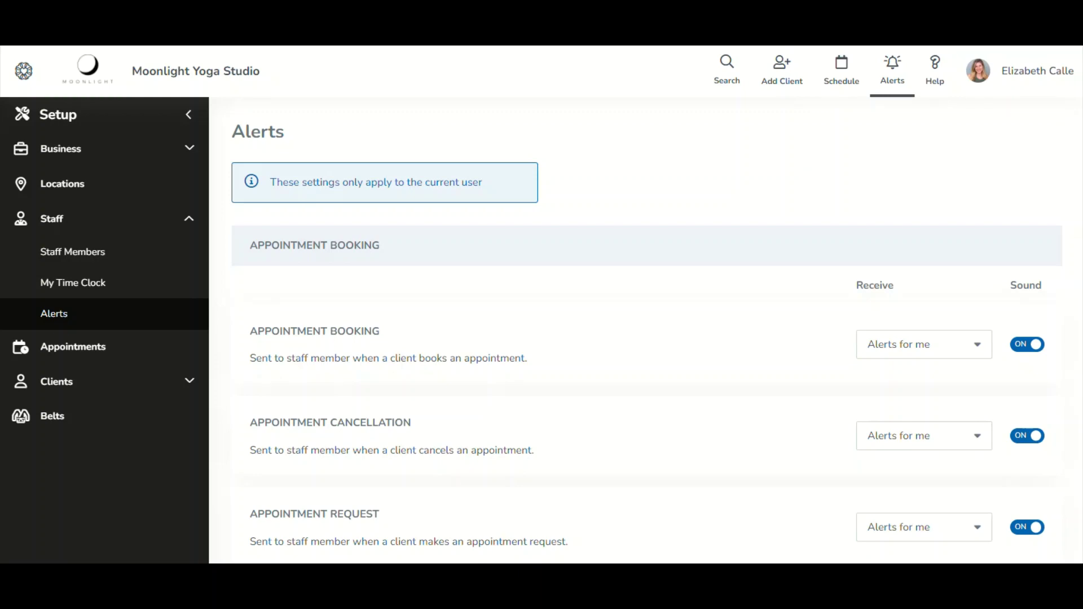
{"action": "left_click", "coordinate": [890, 89]}
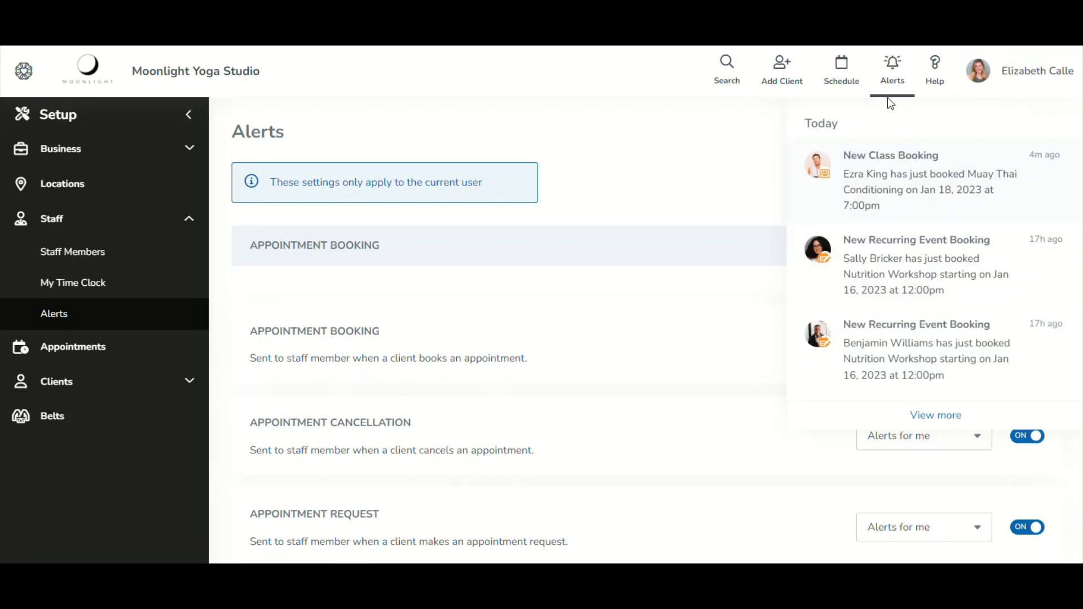
{"action": "left_click", "coordinate": [890, 79]}
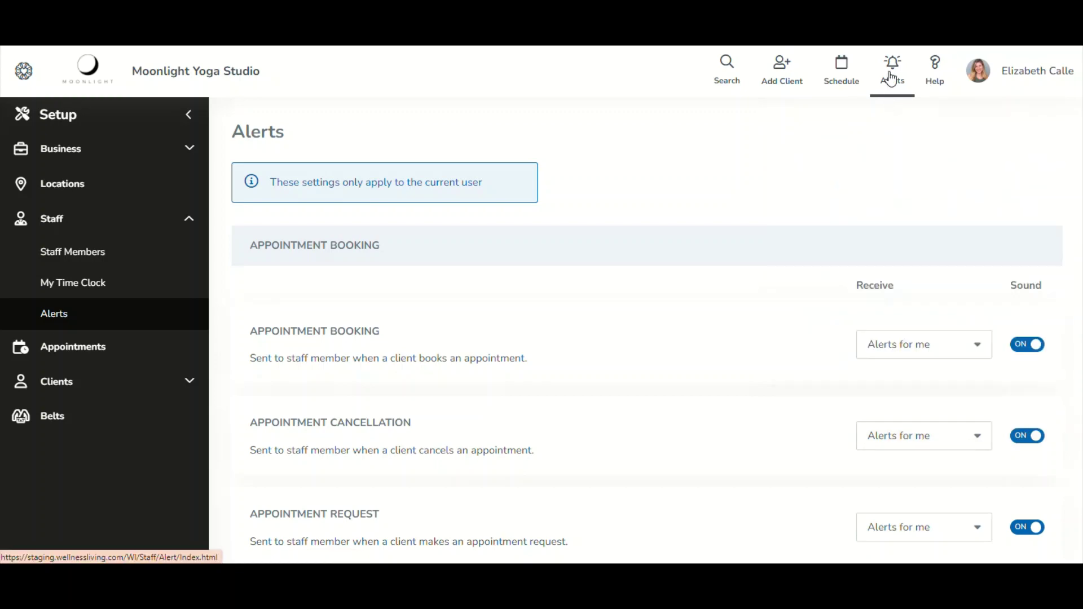
{"action": "left_click", "coordinate": [37, 80]}
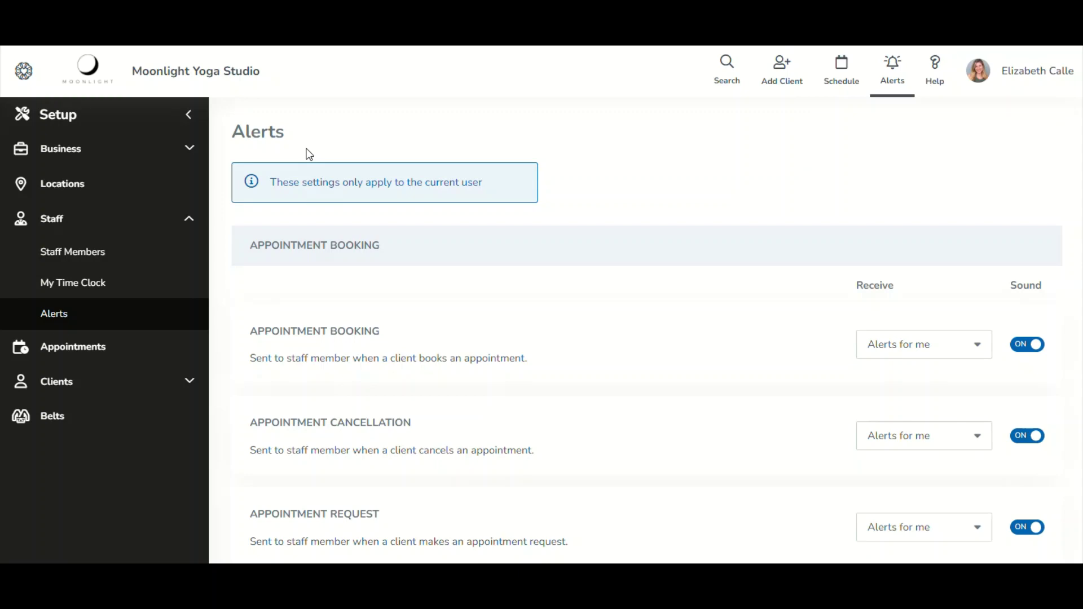
{"action": "left_click", "coordinate": [43, 82]}
Review the Event Booking alert, keeping it on Alerts for me with sound on.
{"action": "scroll", "coordinate": [557, 244], "scroll_direction": "down", "scroll_amount": 1}
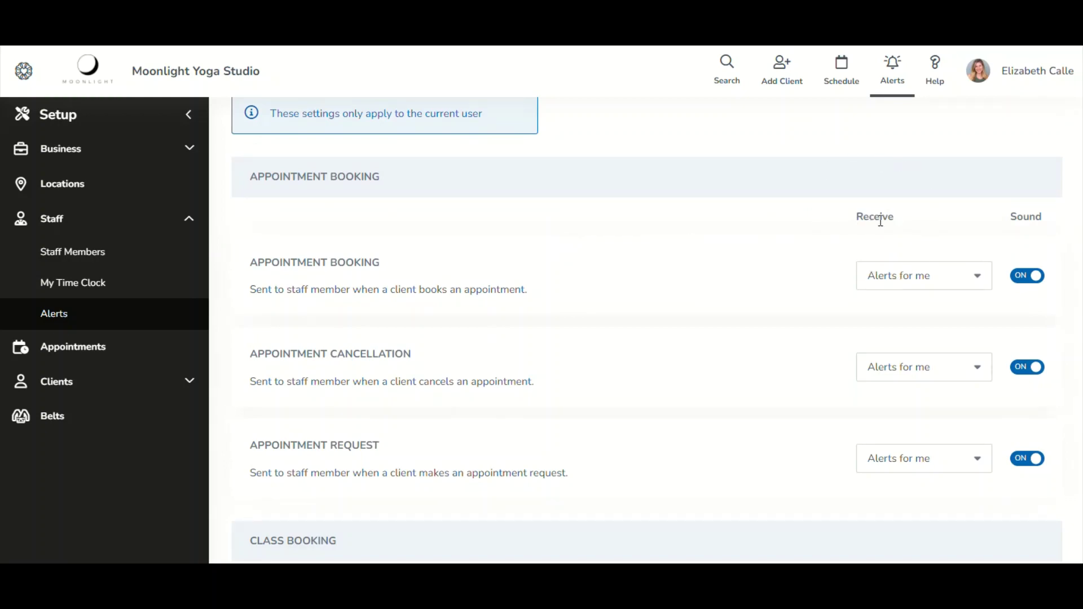
{"action": "left_click", "coordinate": [1039, 229]}
{"action": "left_click", "coordinate": [910, 73]}
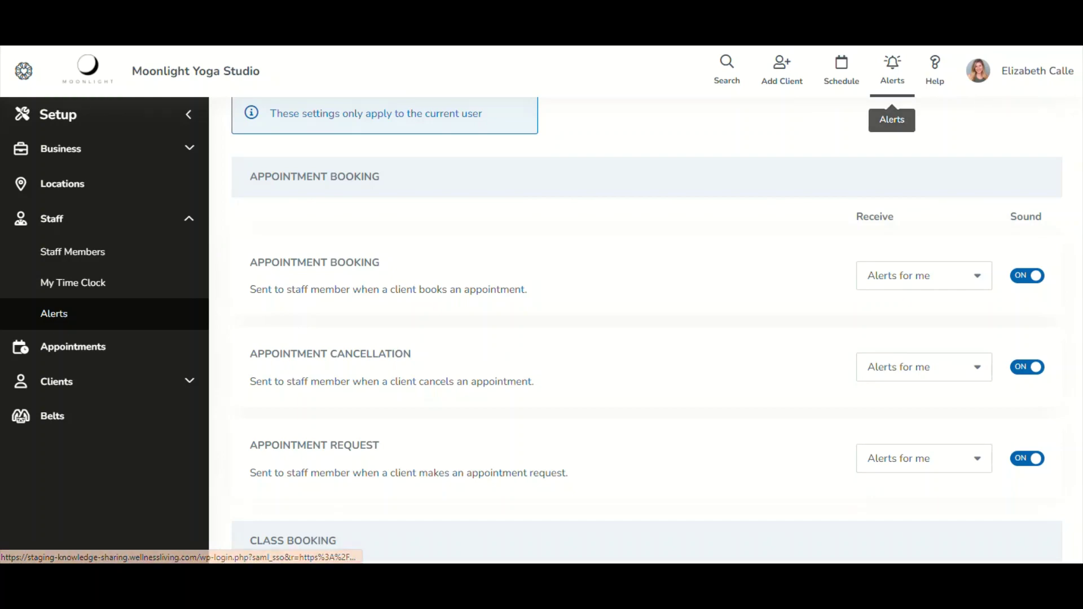
{"action": "left_click", "coordinate": [286, 194]}
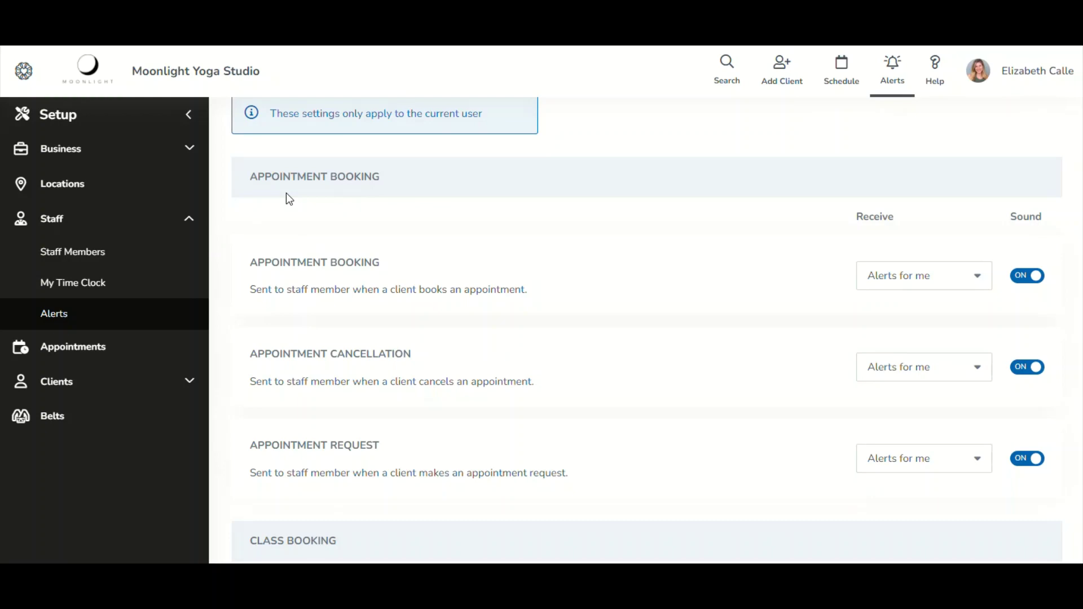
{"action": "left_click", "coordinate": [286, 262]}
{"action": "scroll", "coordinate": [287, 263], "scroll_direction": "down", "scroll_amount": 1}
{"action": "left_click", "coordinate": [287, 285]}
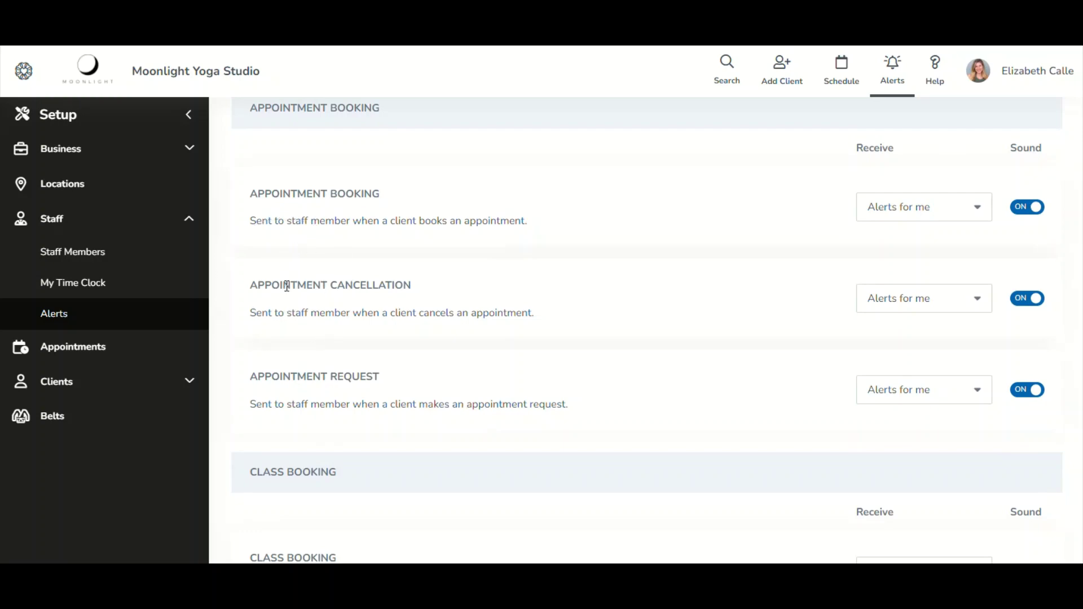
Check the Event Cancellation alert options, leaving Alerts for me with sound on.
{"action": "scroll", "coordinate": [287, 286], "scroll_direction": "down", "scroll_amount": 1}
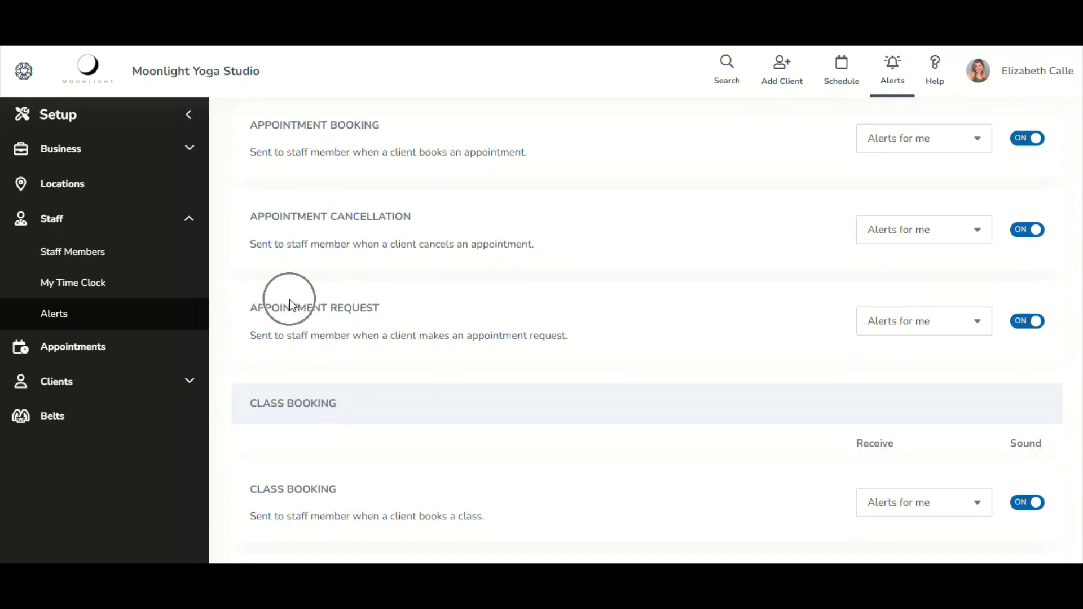
{"action": "left_click", "coordinate": [338, 123]}
{"action": "left_click", "coordinate": [349, 220]}
{"action": "left_click", "coordinate": [334, 310]}
{"action": "scroll", "coordinate": [330, 311], "scroll_direction": "down", "scroll_amount": 1}
{"action": "left_click", "coordinate": [294, 350]}
{"action": "scroll", "coordinate": [295, 350], "scroll_direction": "down", "scroll_amount": 1}
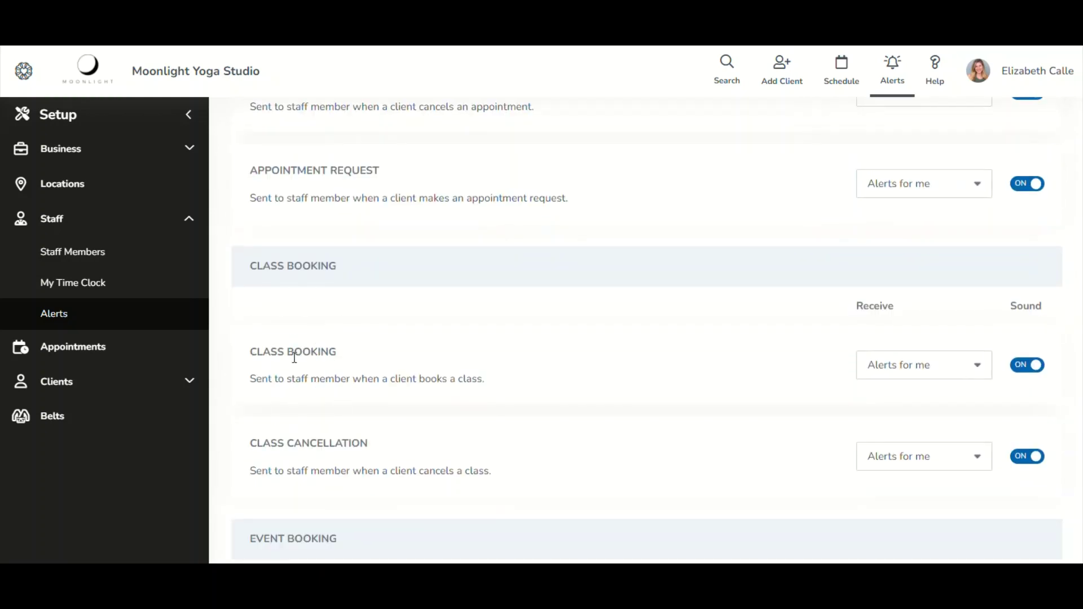
{"action": "scroll", "coordinate": [295, 357], "scroll_direction": "down", "scroll_amount": 1}
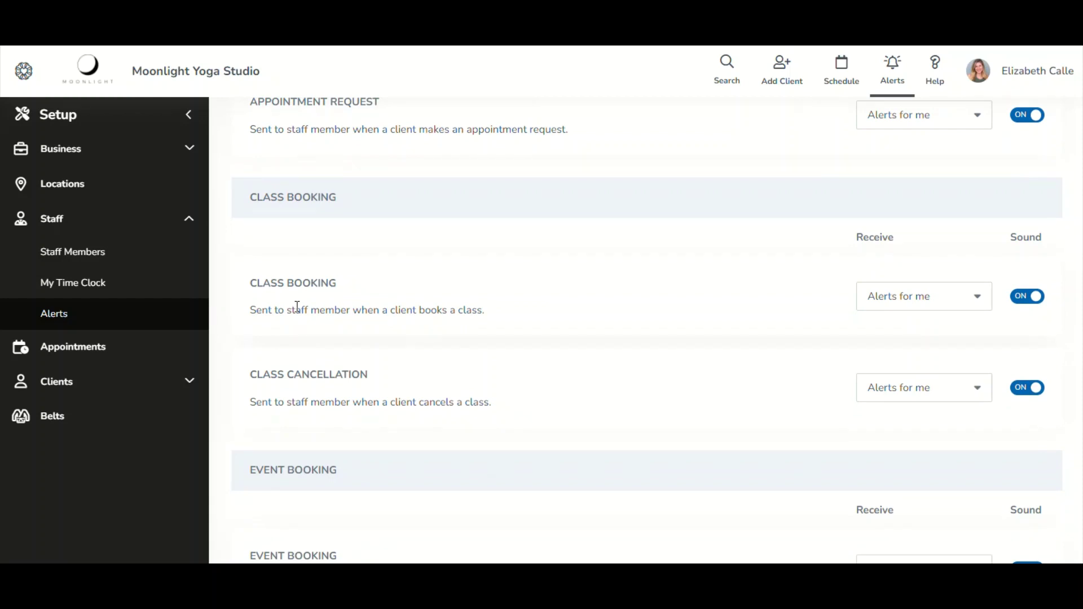
{"action": "scroll", "coordinate": [296, 306], "scroll_direction": "down", "scroll_amount": 1}
{"action": "left_click", "coordinate": [277, 328]}
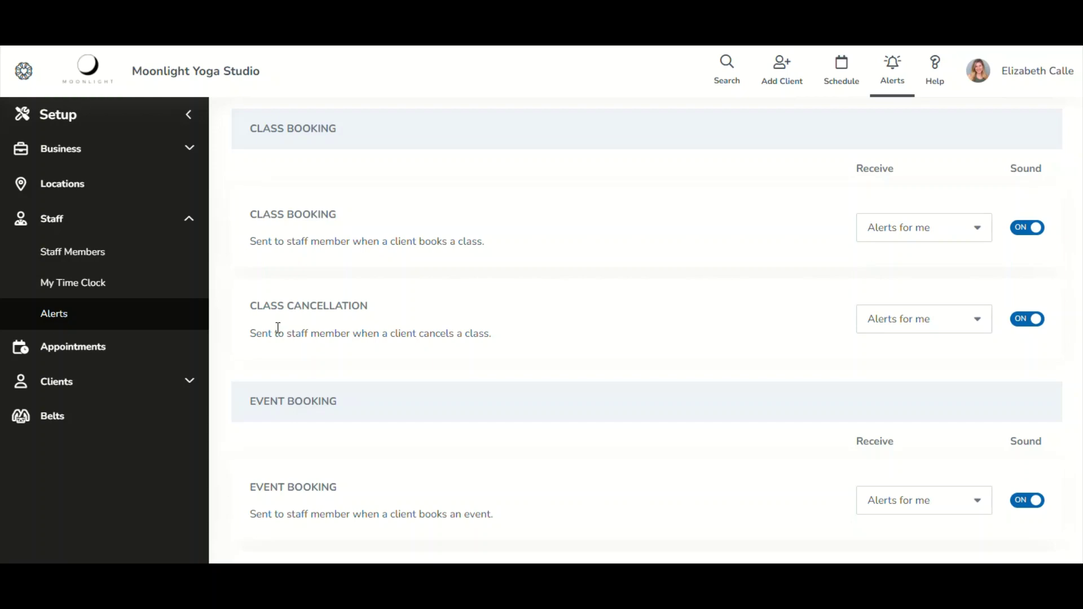
Continue down to Message Center's New Message alert, set to Alerts for me with sound on.
{"action": "scroll", "coordinate": [364, 271], "scroll_direction": "down", "scroll_amount": 1}
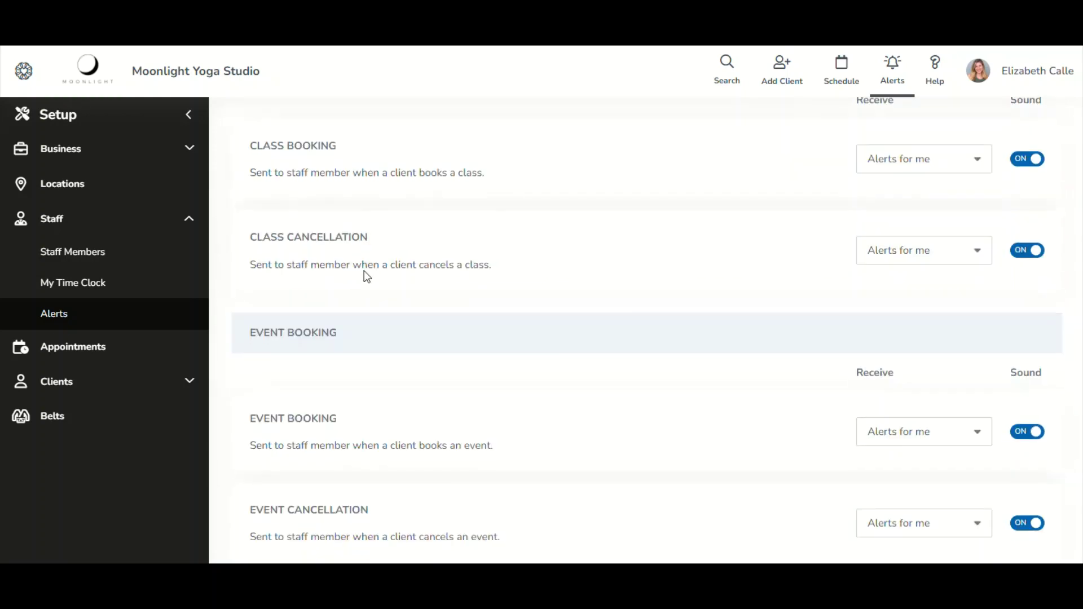
{"action": "left_click", "coordinate": [279, 333]}
{"action": "scroll", "coordinate": [279, 334], "scroll_direction": "down", "scroll_amount": 1}
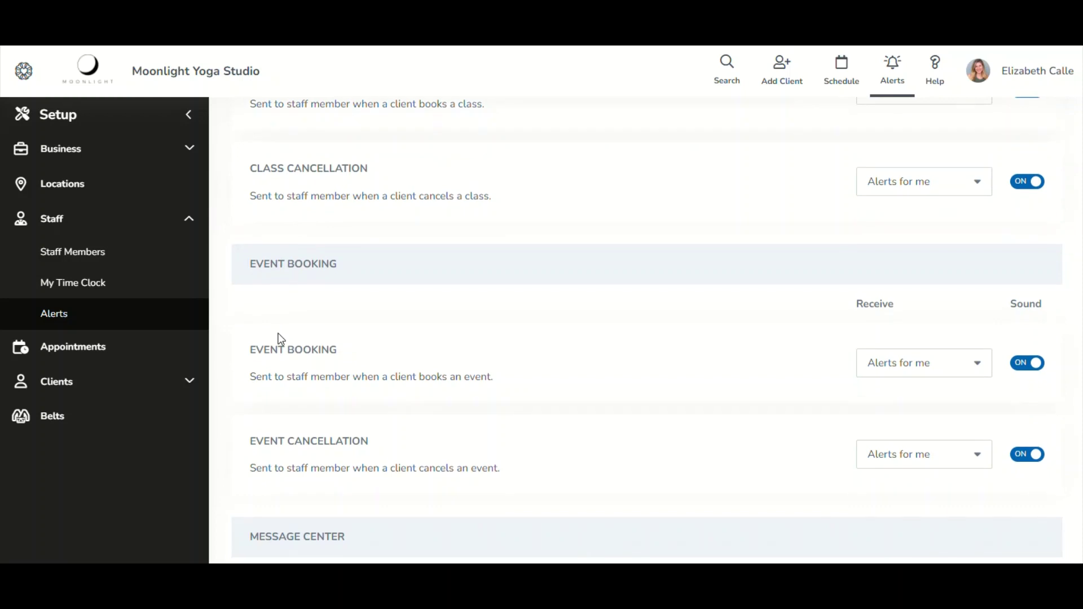
{"action": "scroll", "coordinate": [283, 303], "scroll_direction": "down", "scroll_amount": 1}
{"action": "left_click", "coordinate": [283, 303]}
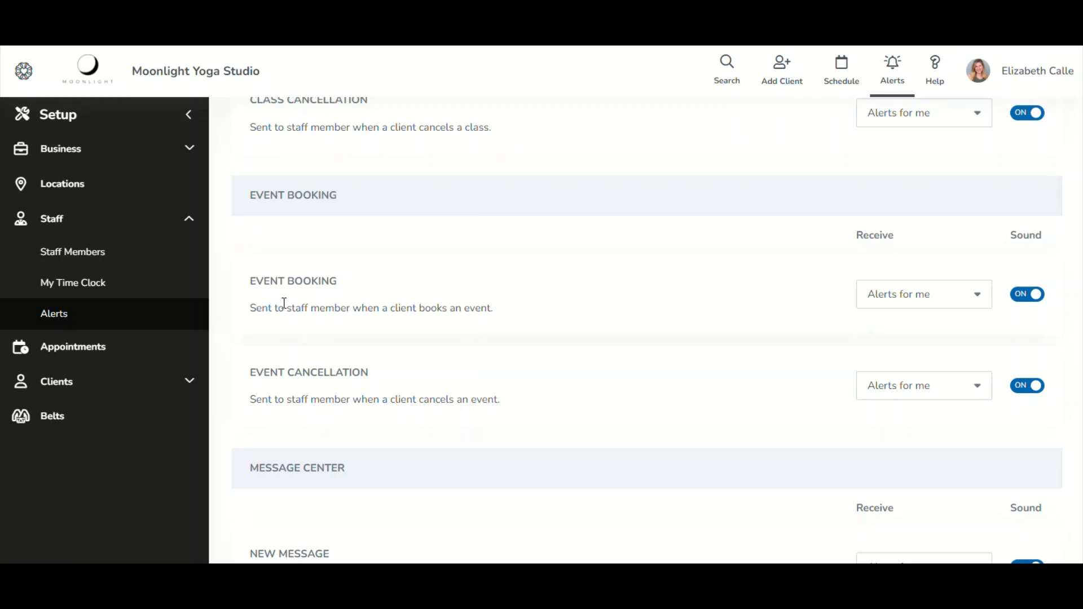
{"action": "scroll", "coordinate": [284, 303], "scroll_direction": "down", "scroll_amount": 1}
{"action": "left_click", "coordinate": [283, 314]}
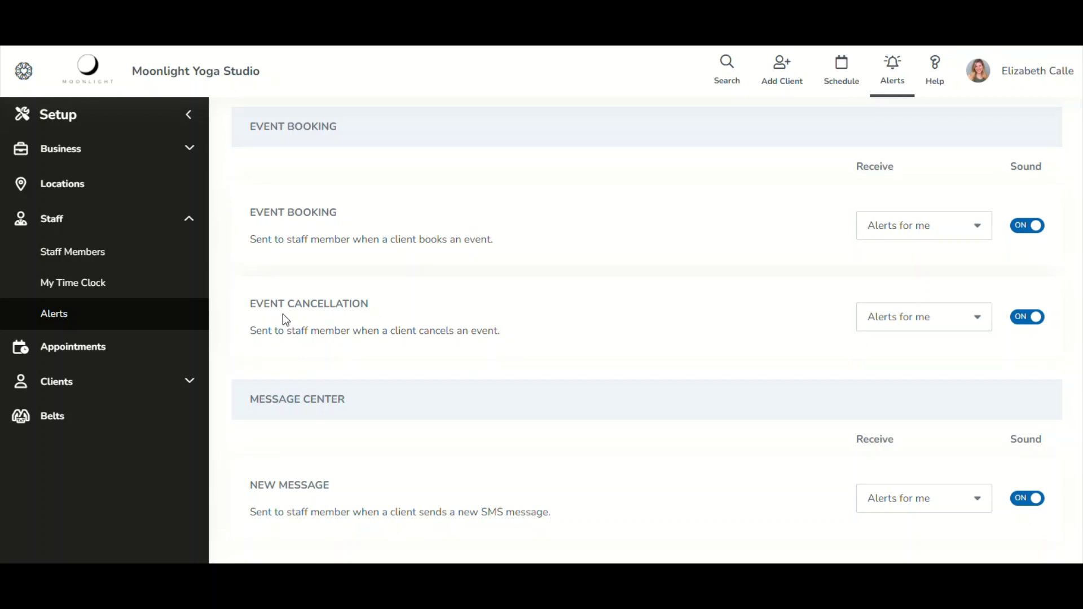
{"action": "scroll", "coordinate": [282, 314], "scroll_direction": "down", "scroll_amount": 1}
{"action": "left_click", "coordinate": [286, 370]}
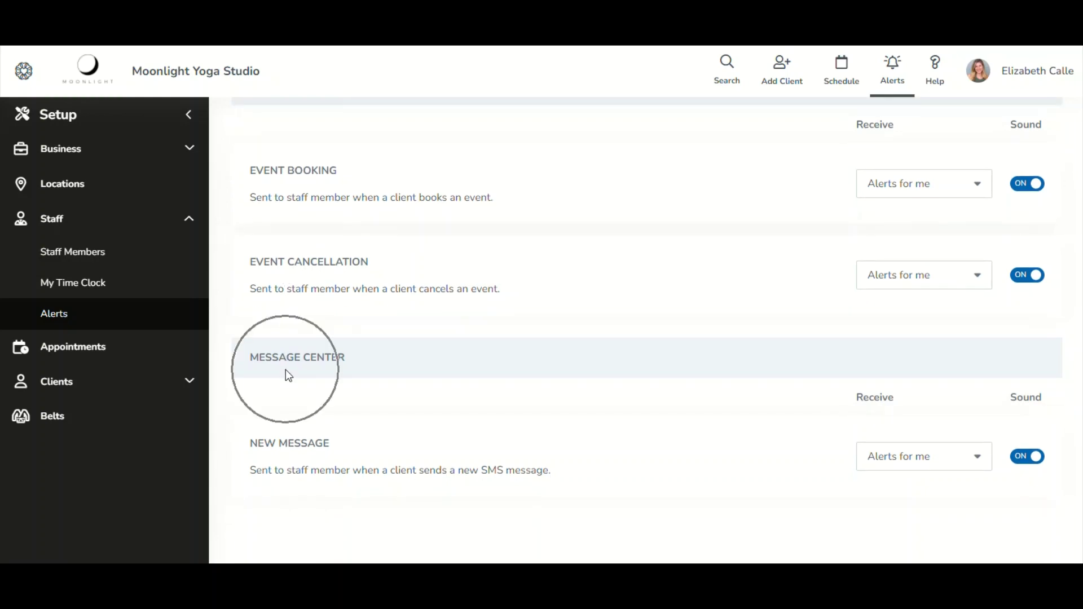
{"action": "left_click", "coordinate": [290, 451]}
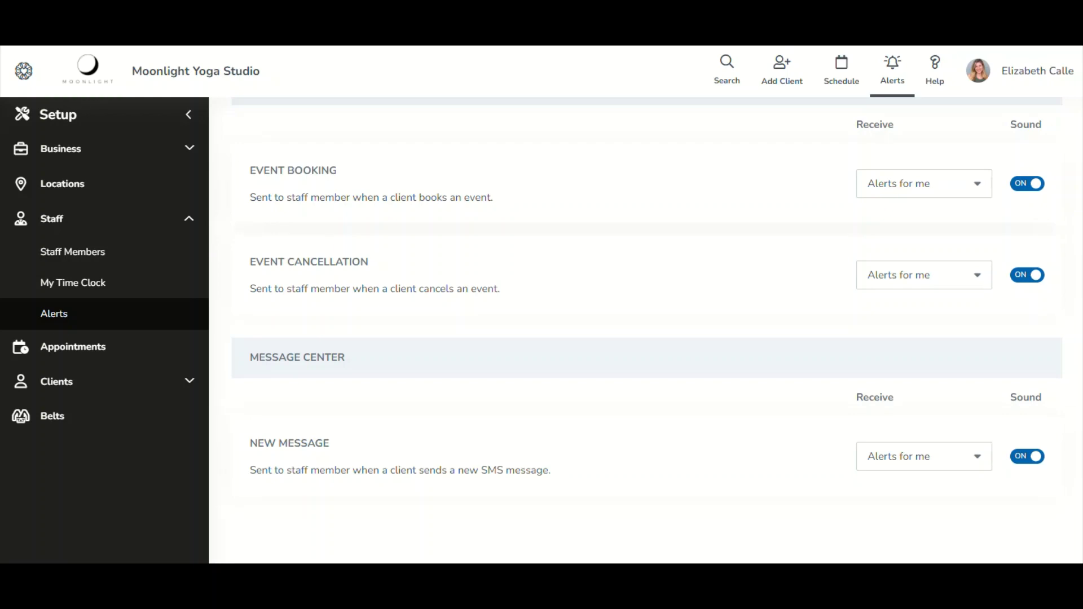
Return to the info box and the Appointment Booking, Cancellation and Request alerts at the top.
{"action": "scroll", "coordinate": [785, 214], "scroll_direction": "up", "scroll_amount": 8}
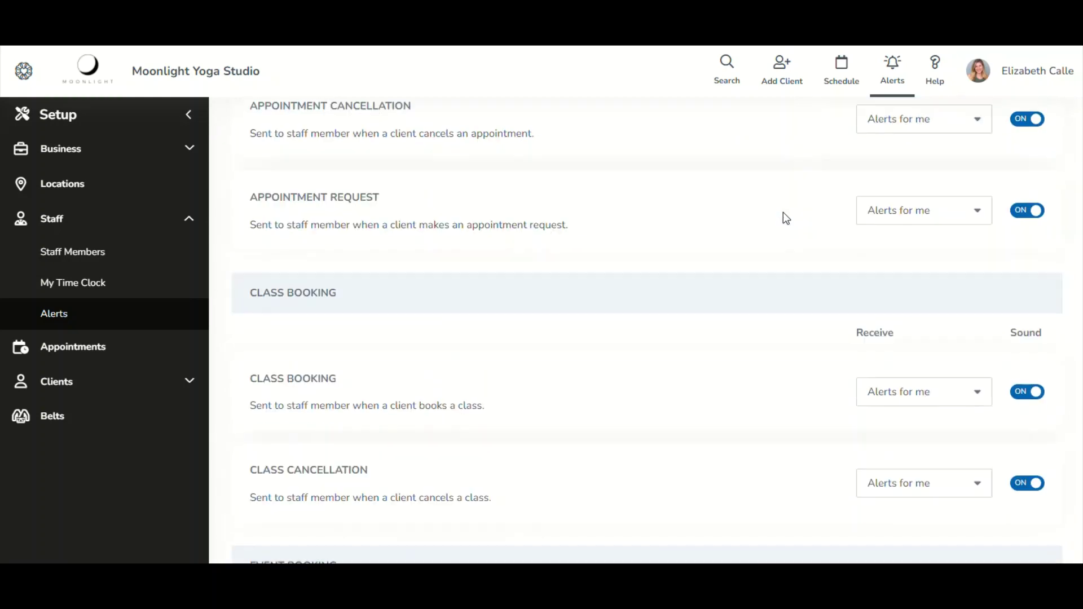
{"action": "scroll", "coordinate": [786, 218], "scroll_direction": "up", "scroll_amount": 5}
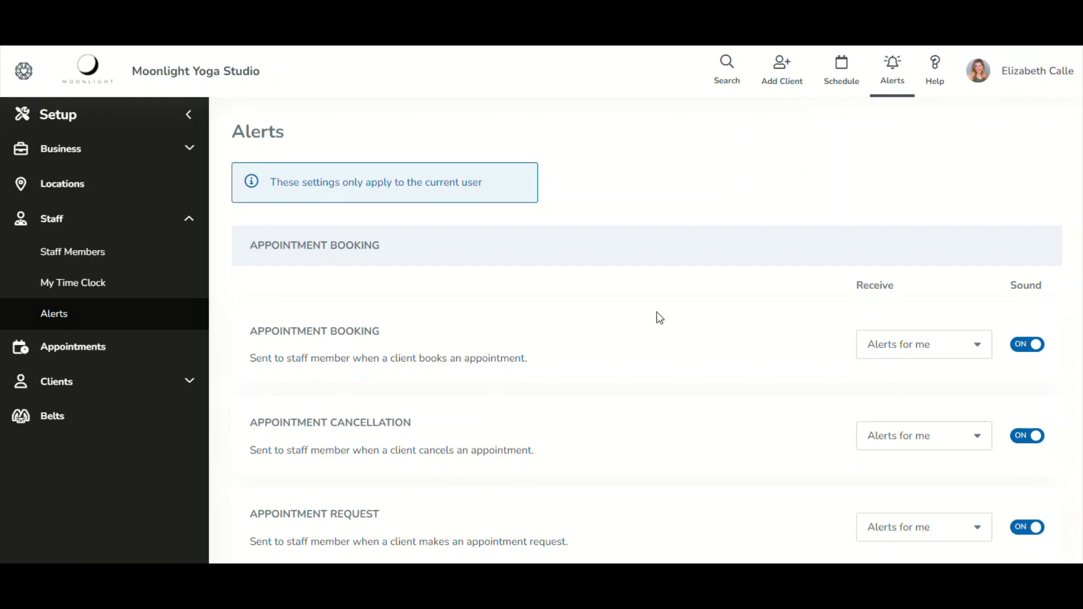
{"action": "left_click", "coordinate": [340, 345]}
{"action": "scroll", "coordinate": [704, 308], "scroll_direction": "down", "scroll_amount": 1}
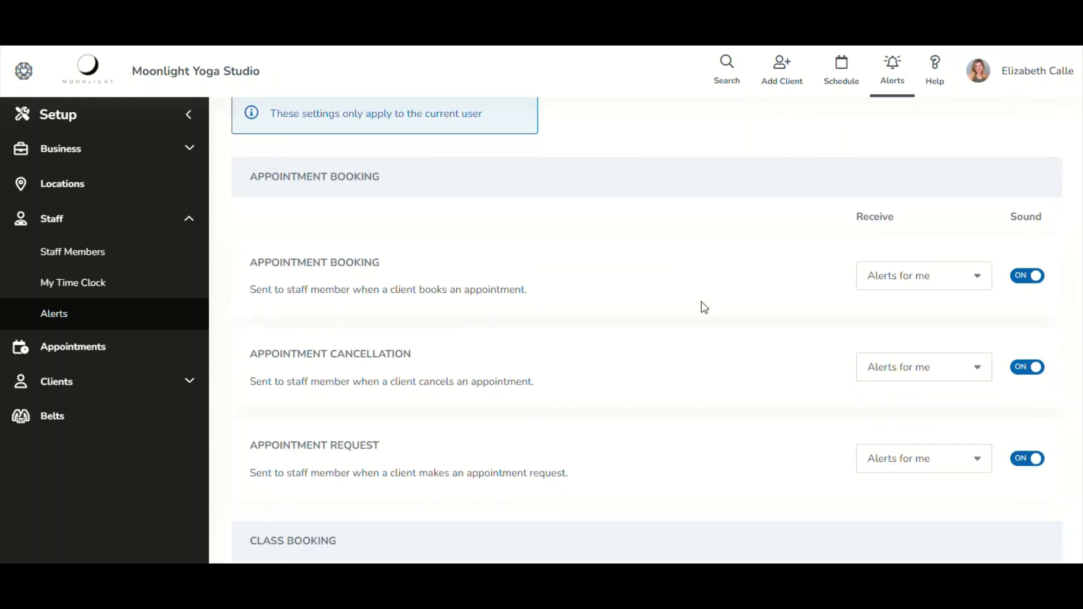
{"action": "left_click", "coordinate": [891, 277]}
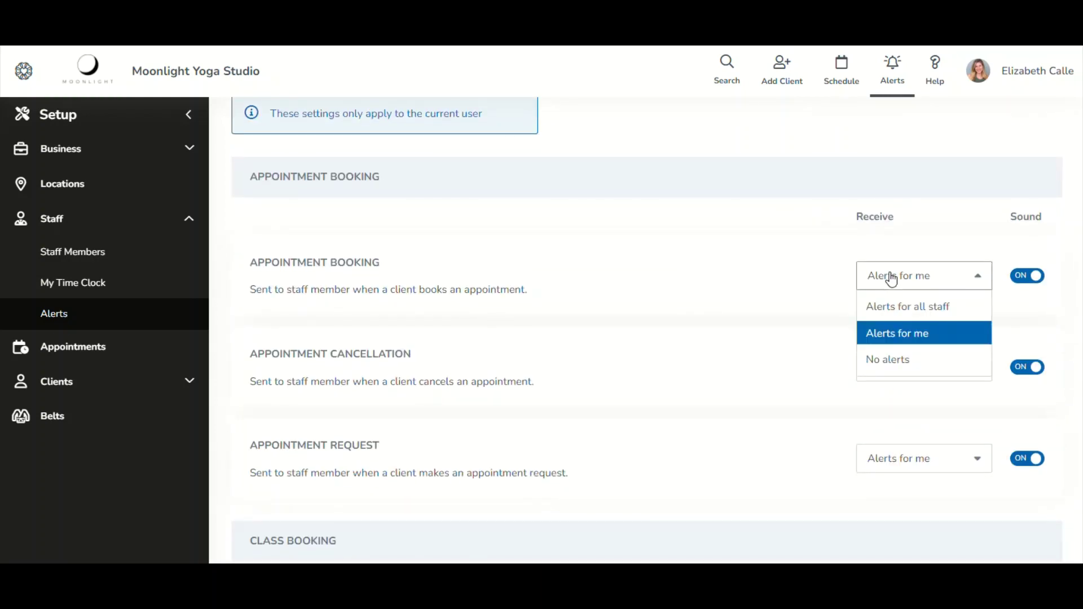
{"action": "left_click", "coordinate": [889, 310]}
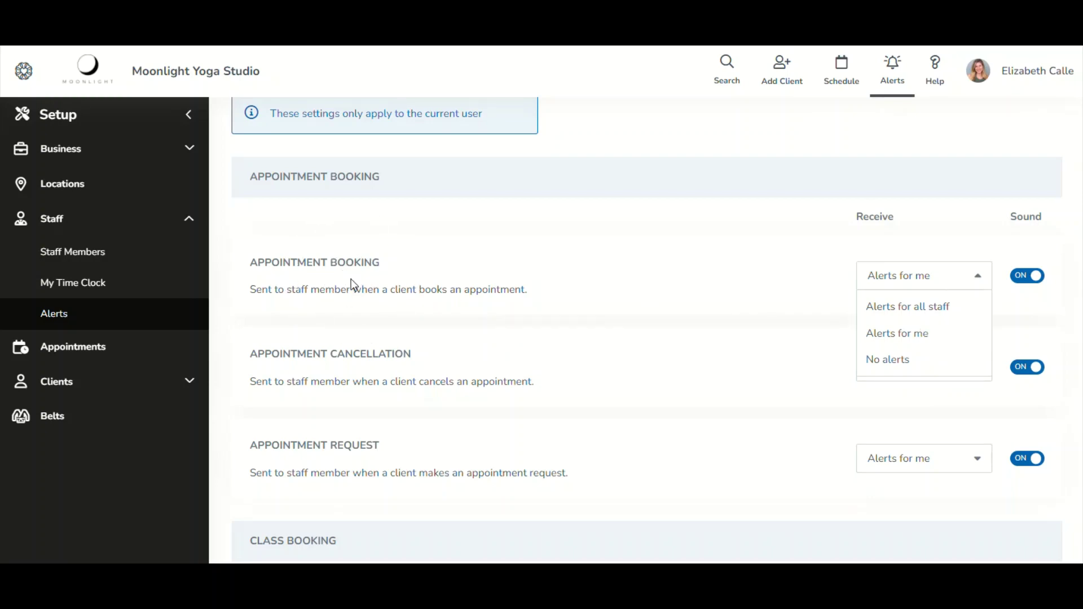
{"action": "left_click", "coordinate": [893, 359]}
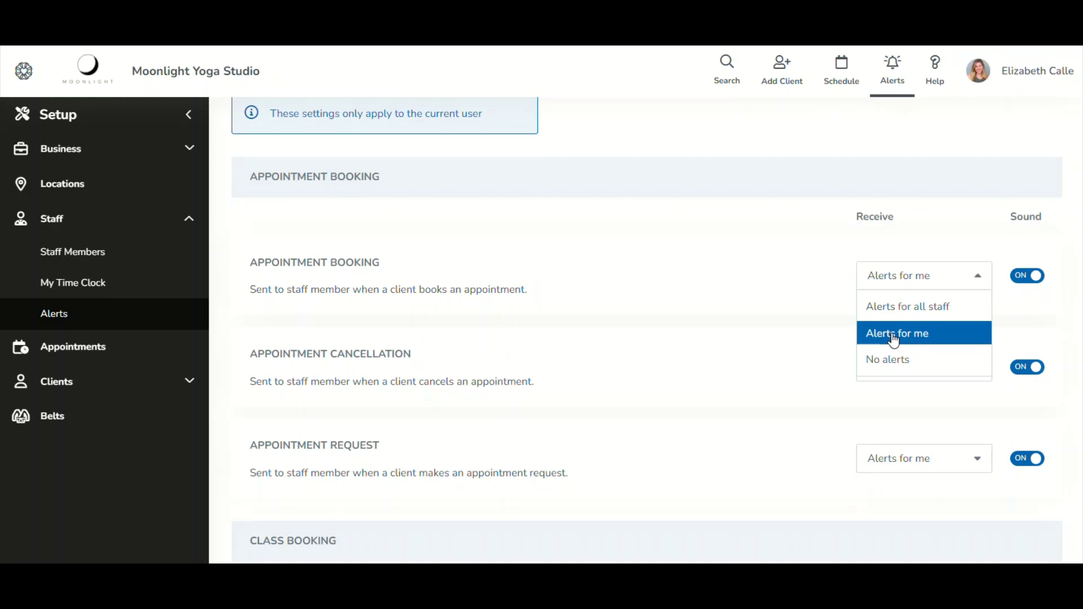
{"action": "key", "text": "Escape"}
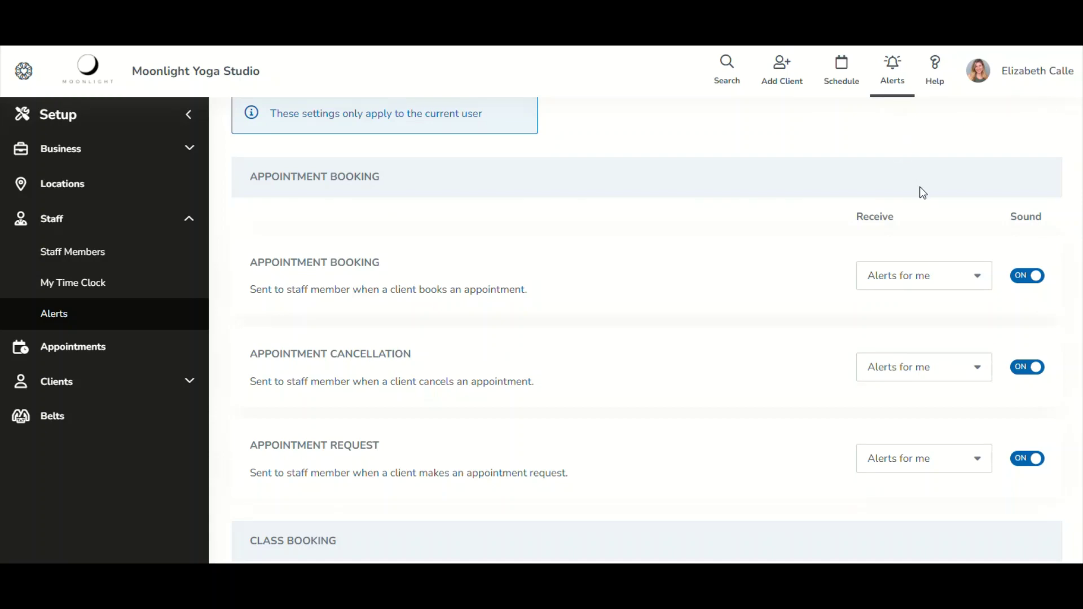
Review the Appointment Booking Receive options, keeping Alerts for me selected.
{"action": "left_click", "coordinate": [874, 223]}
{"action": "left_click", "coordinate": [881, 278]}
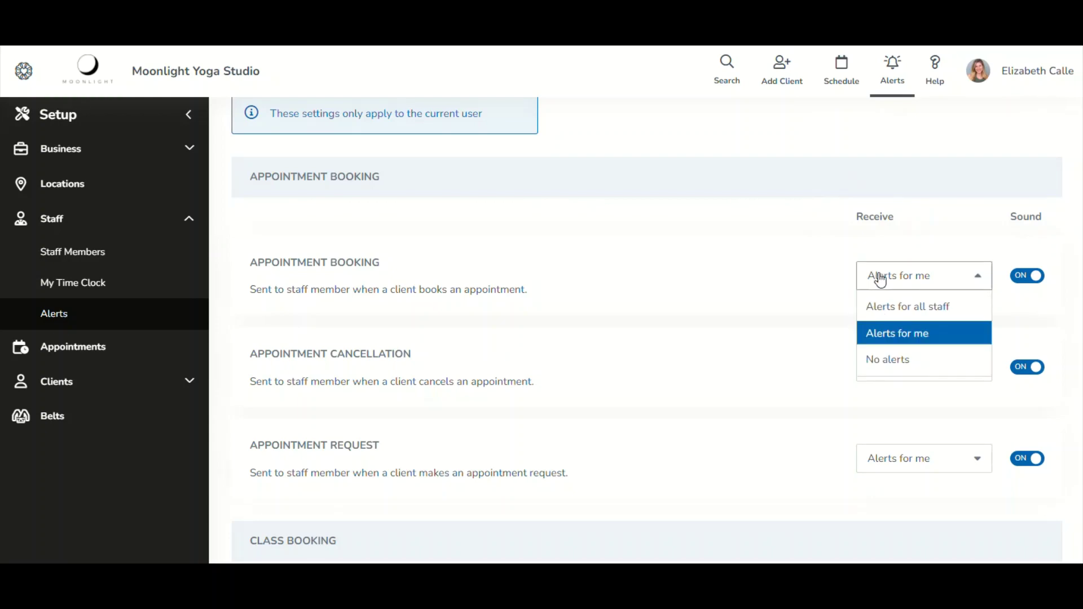
{"action": "left_click", "coordinate": [881, 338]}
{"action": "left_click", "coordinate": [883, 364]}
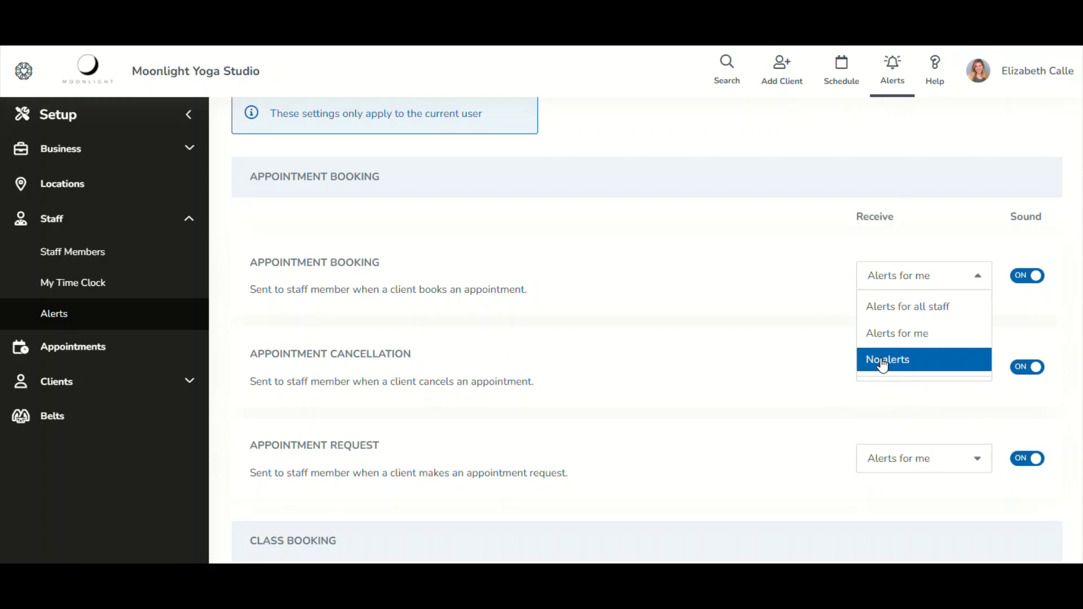
{"action": "left_click", "coordinate": [897, 316]}
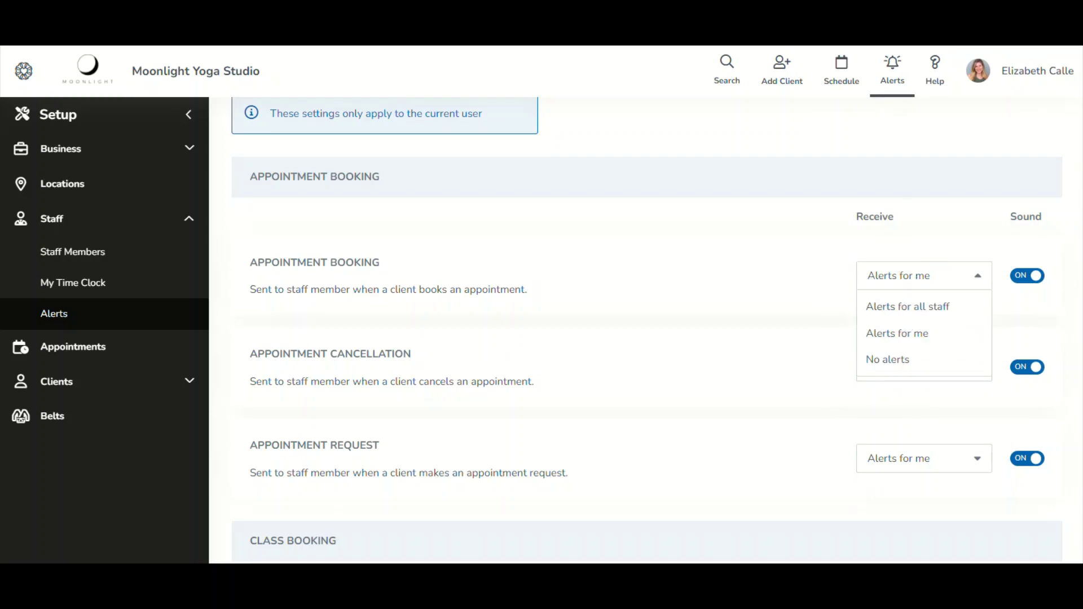
{"action": "left_click", "coordinate": [891, 253]}
Switch the Appointment Booking alert's Sound toggle OFF.
{"action": "left_click", "coordinate": [1020, 222]}
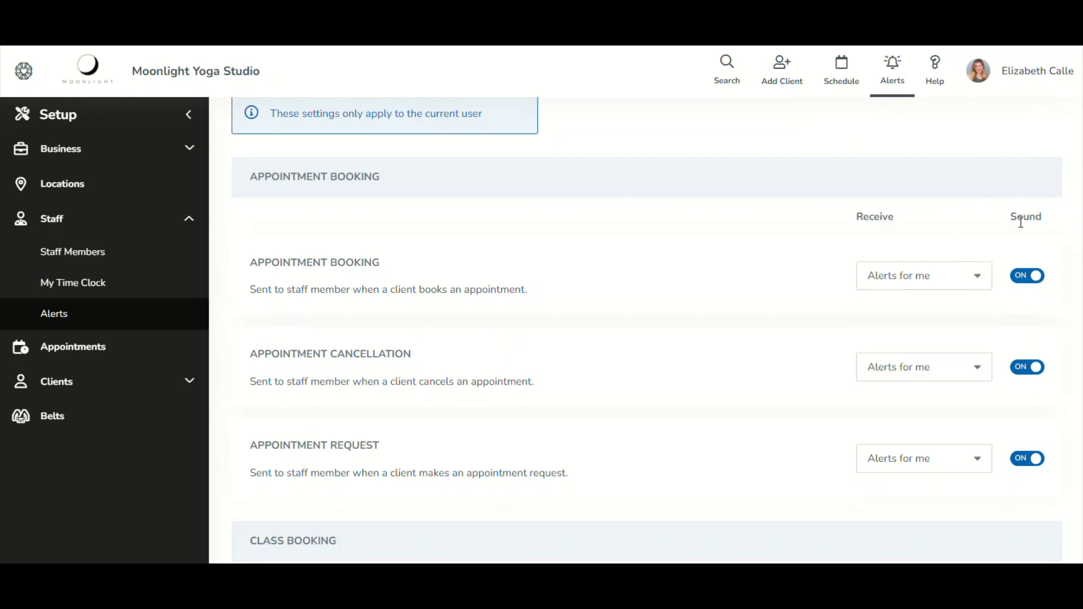
{"action": "left_click", "coordinate": [377, 271]}
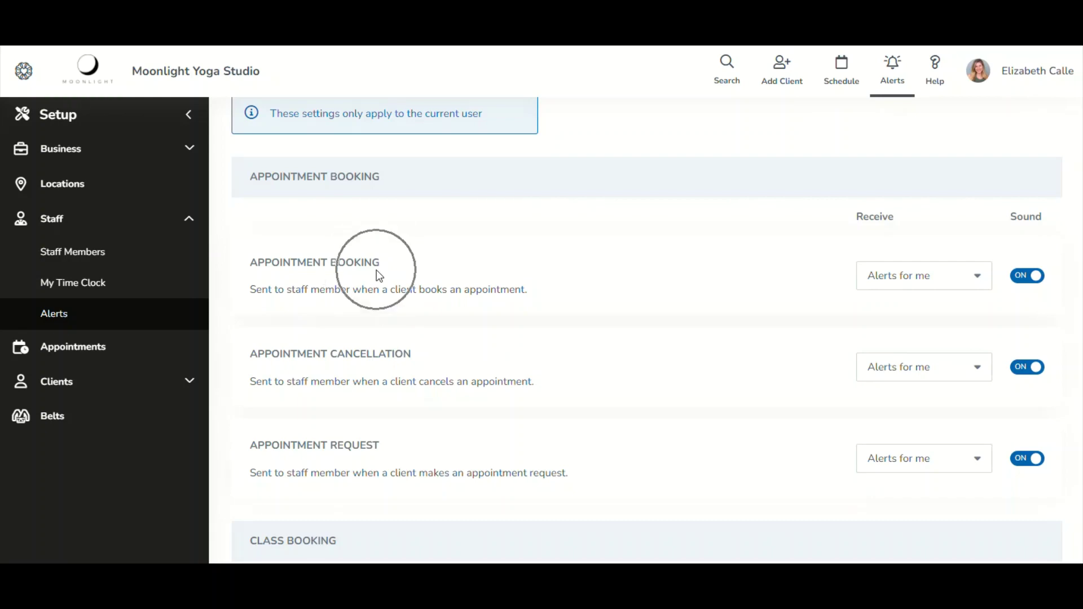
{"action": "left_click", "coordinate": [378, 373]}
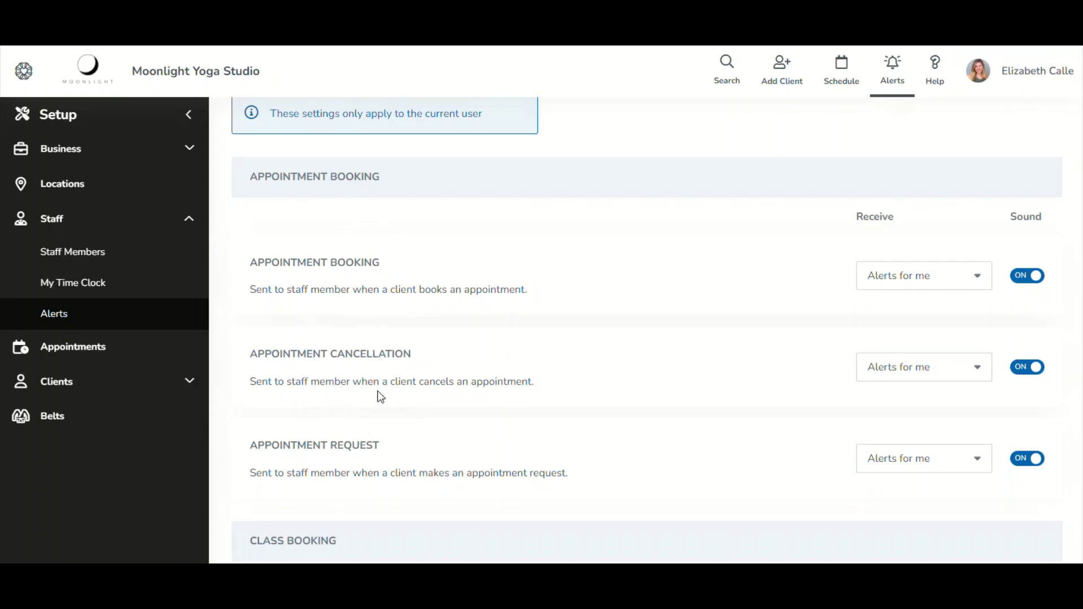
{"action": "scroll", "coordinate": [381, 409], "scroll_direction": "down", "scroll_amount": 3}
{"action": "scroll", "coordinate": [380, 411], "scroll_direction": "up", "scroll_amount": 3}
{"action": "left_click", "coordinate": [1032, 289]}
{"action": "left_click", "coordinate": [1032, 289]}
Turn Appointment Booking sound back ON and close the 'Setting saved successfully' message.
{"action": "left_click", "coordinate": [1031, 284]}
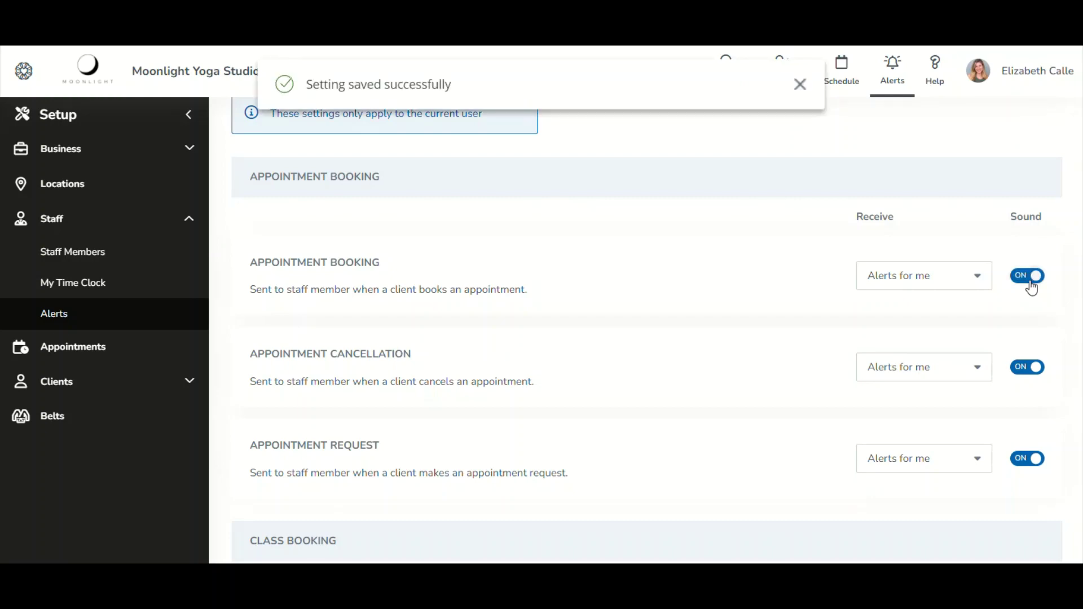
{"action": "left_click", "coordinate": [799, 90]}
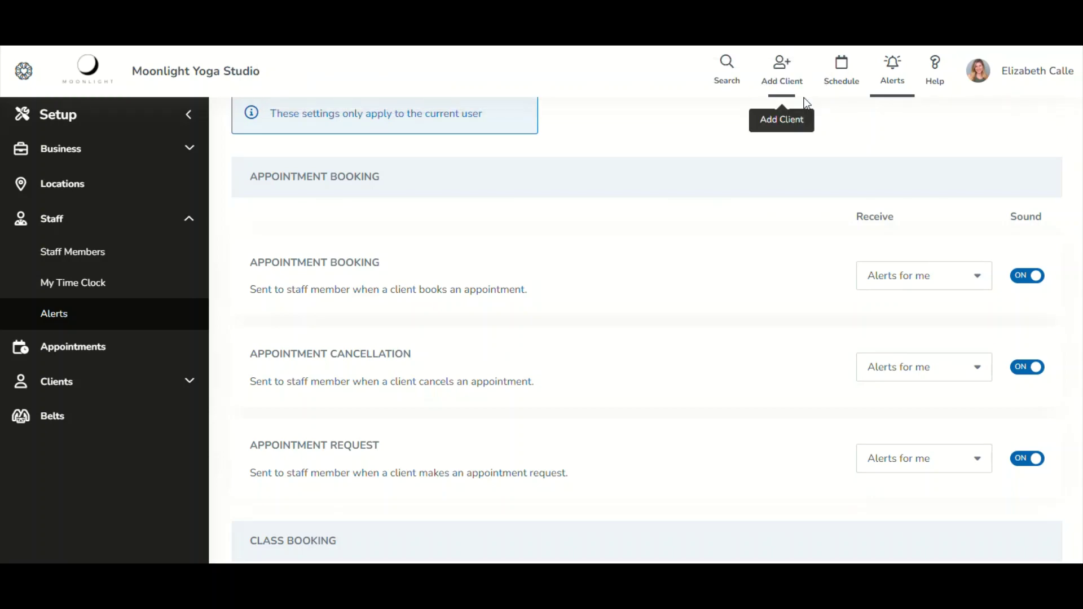
{"action": "left_click", "coordinate": [895, 83]}
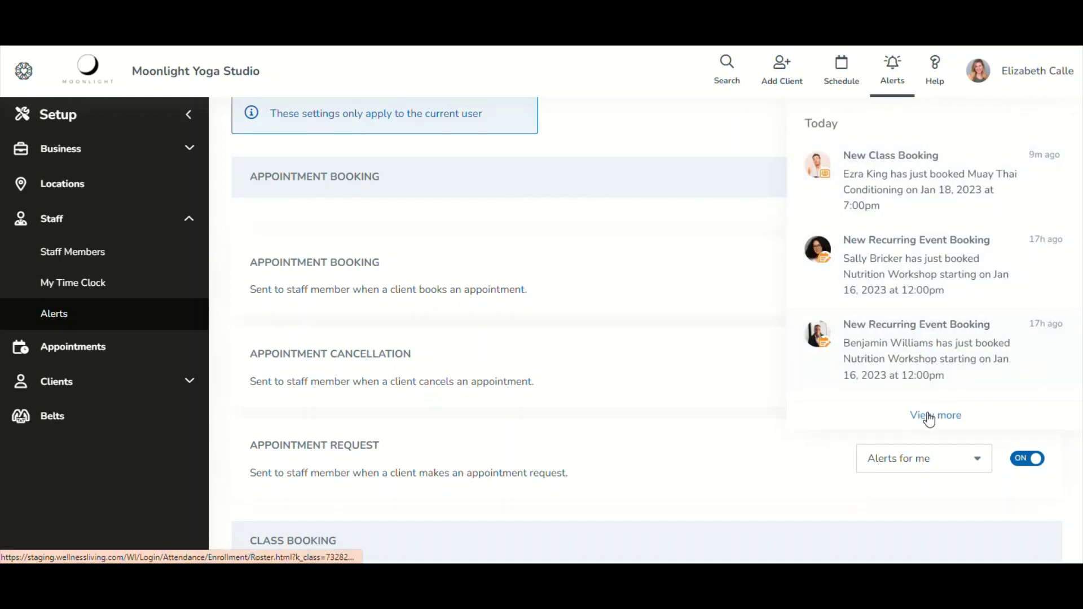
{"action": "left_click", "coordinate": [930, 418]}
{"action": "left_click", "coordinate": [894, 78]}
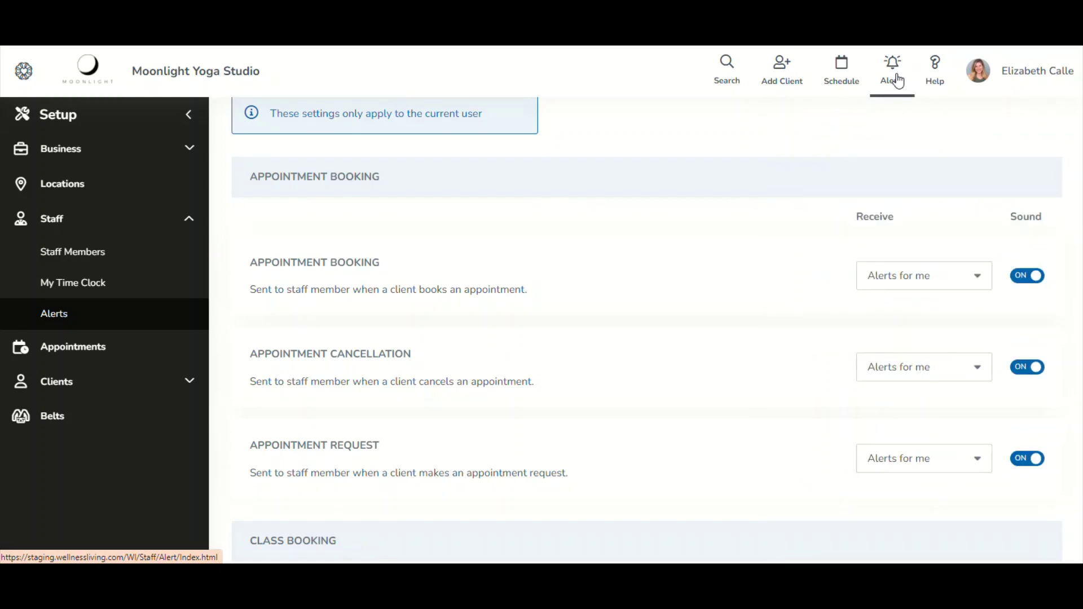
{"action": "left_click", "coordinate": [85, 323]}
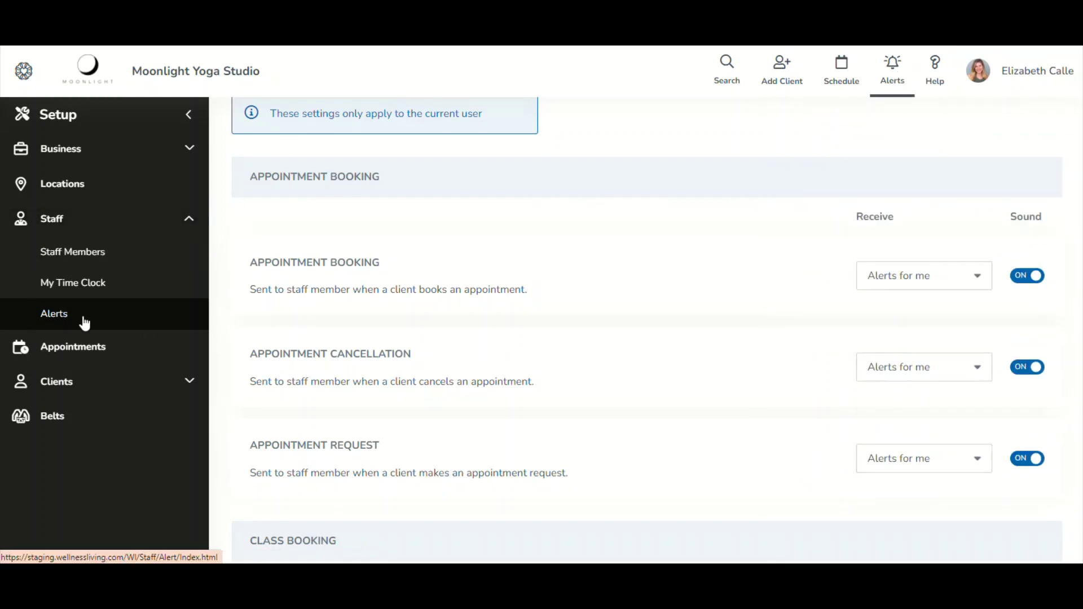